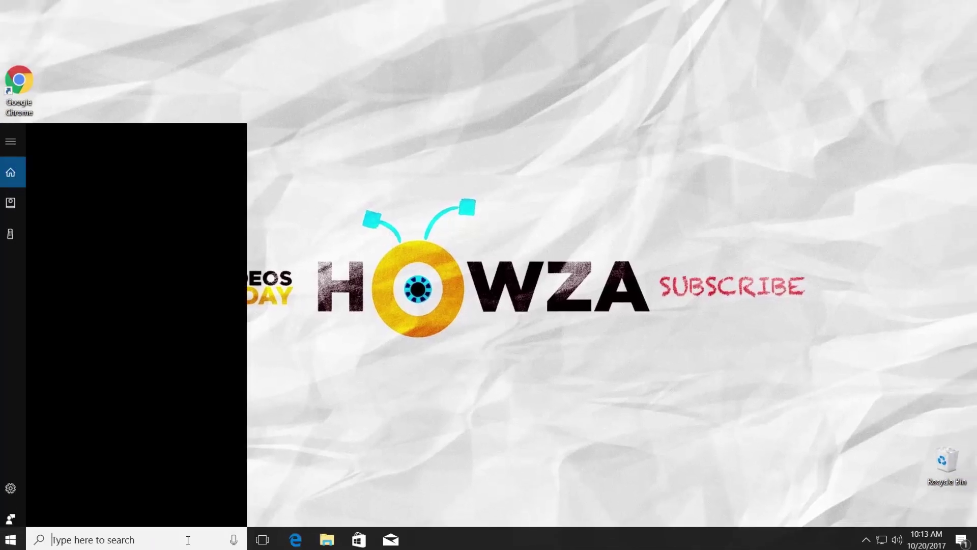
text(c)
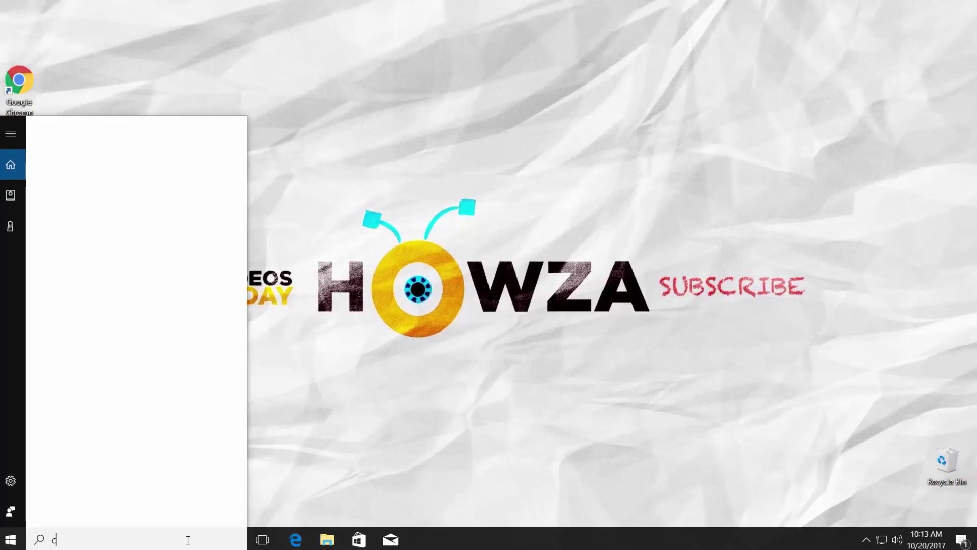
text(om)
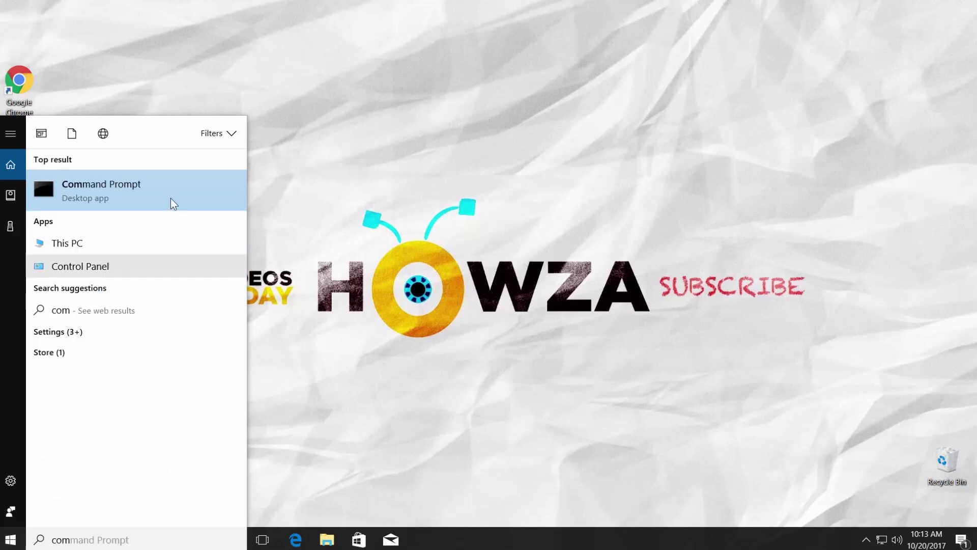
Launch the Command Prompt search result as administrator and approve the UAC prompt.
right_click(164, 179)
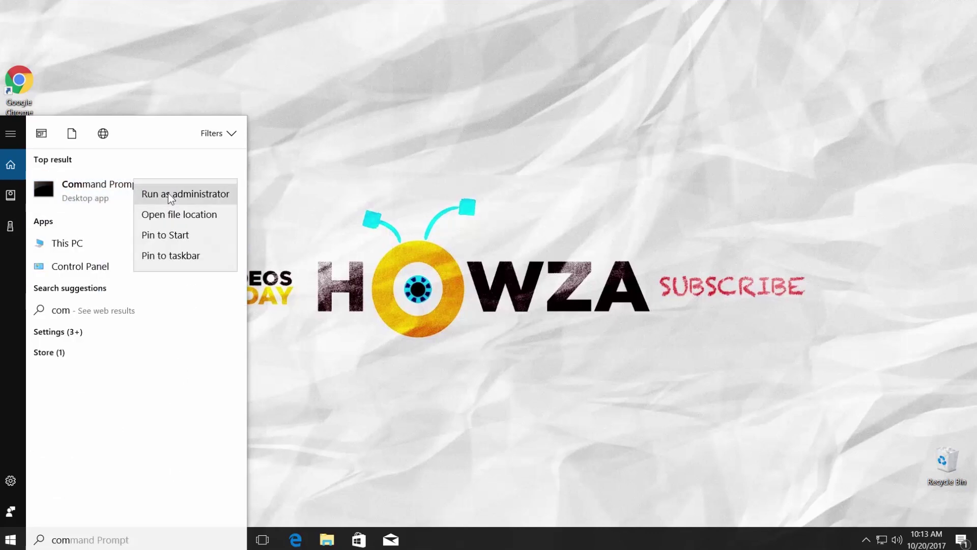
click(168, 193)
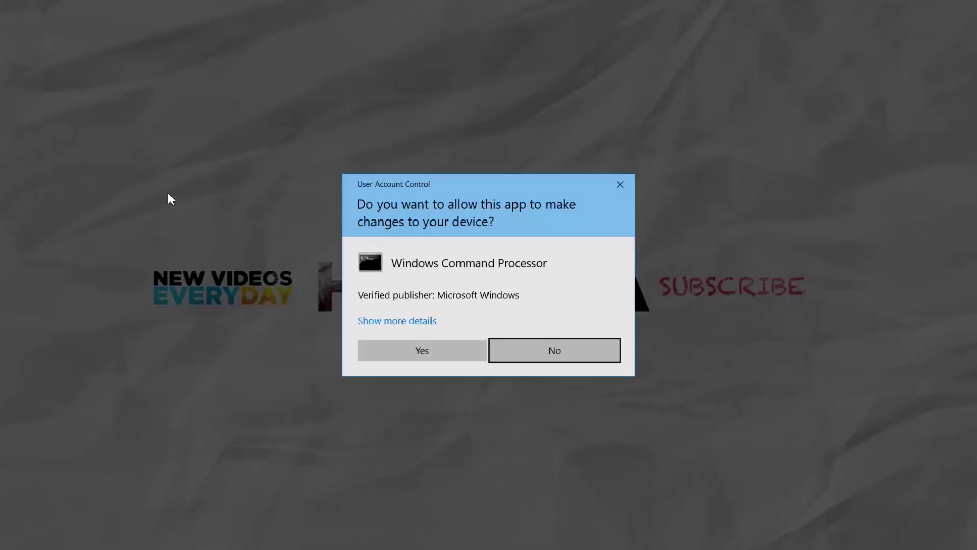
click(412, 355)
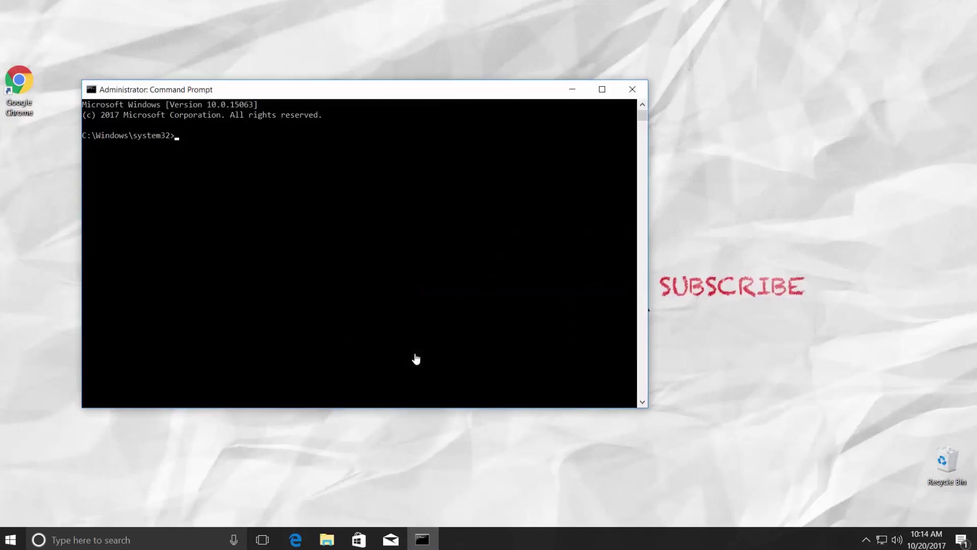
text(net user Administrato)
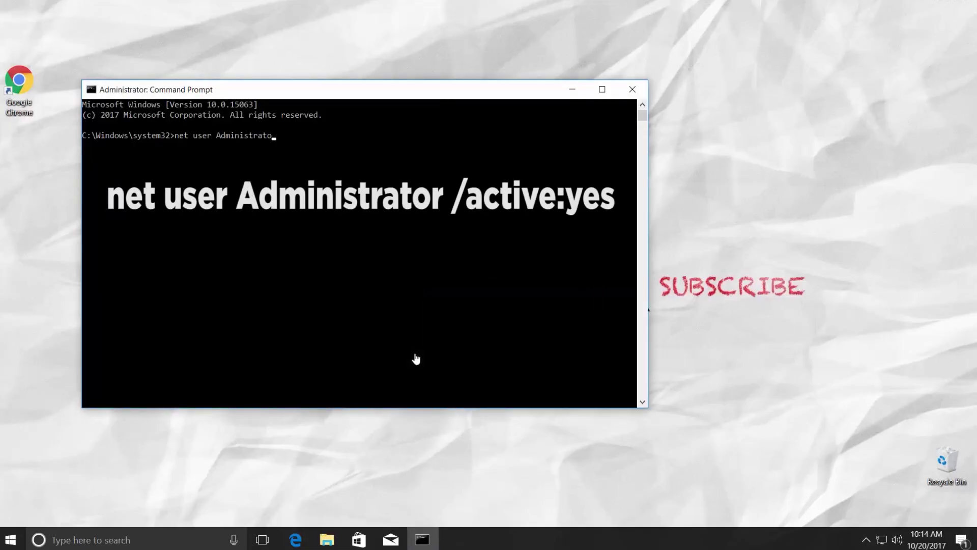
text(r /active)
text(:yes)
Run net user Administrator /active:yes to enable Administrator, then close Command Prompt.
key(Return)
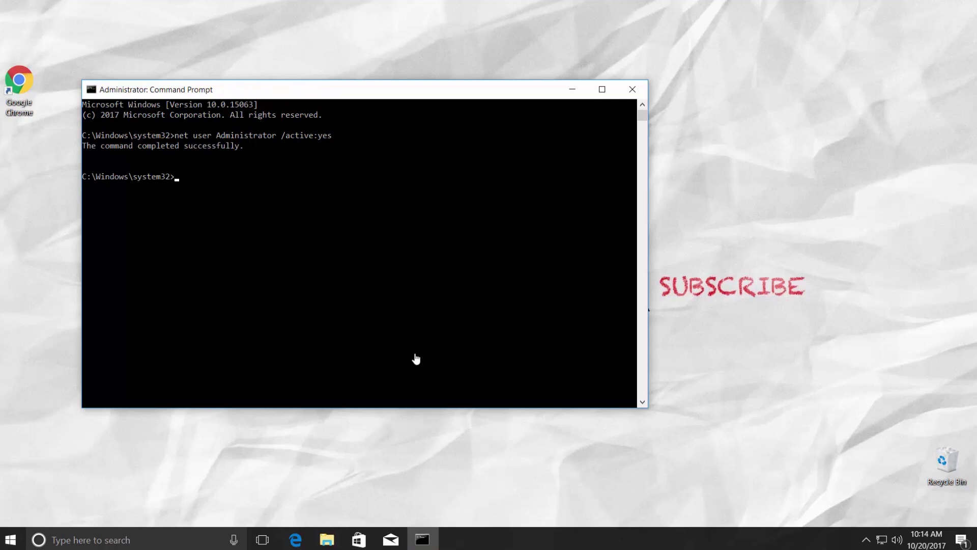
click(634, 94)
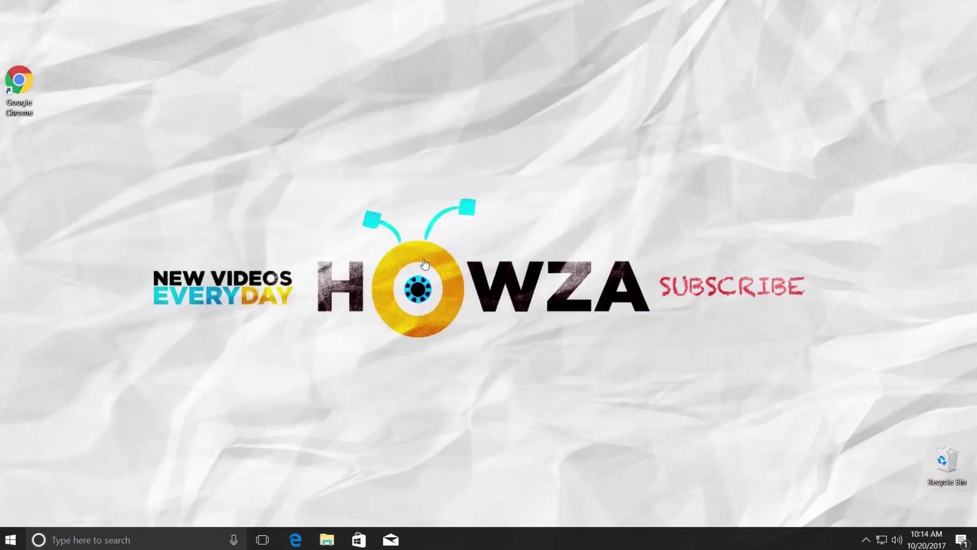
Sign out of the current user through the Start menu account options.
click(10, 542)
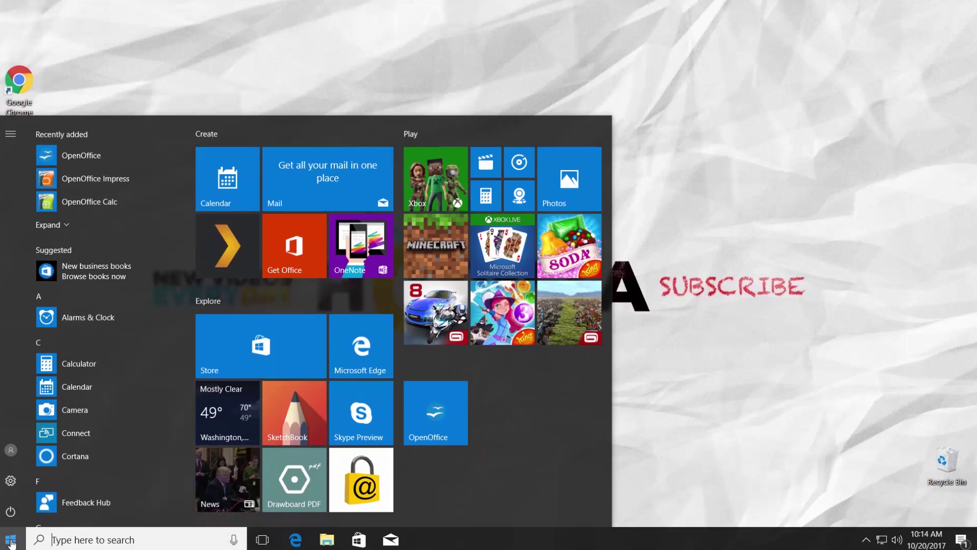
click(10, 449)
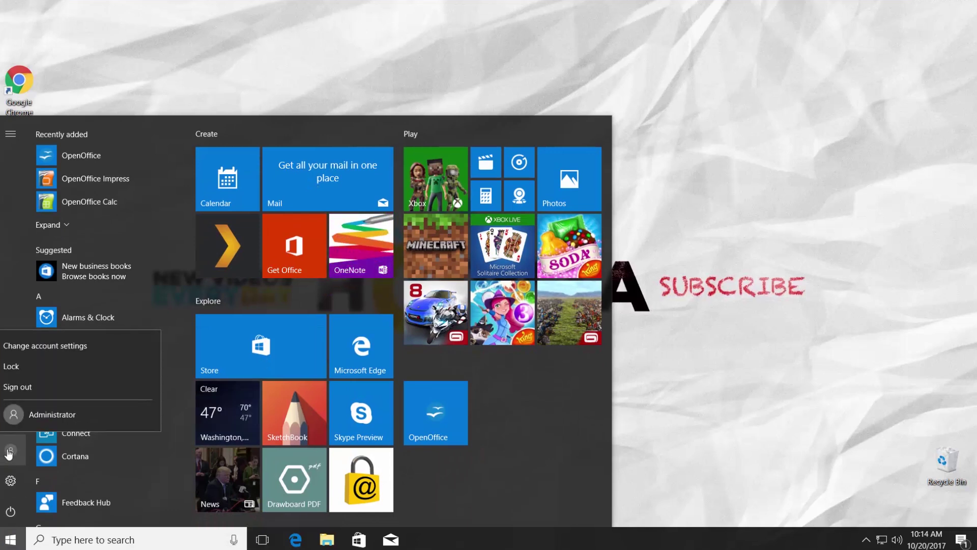
click(17, 387)
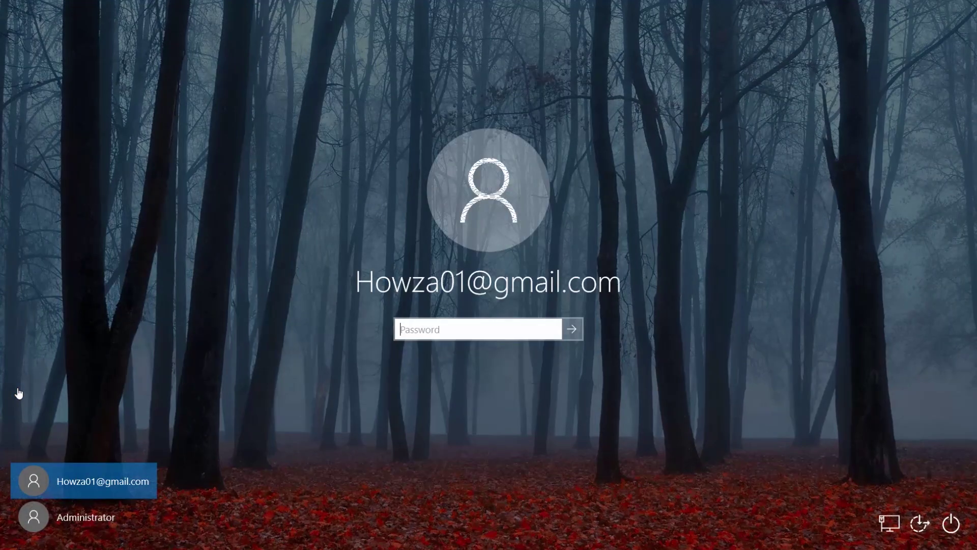
Sign in as Administrator and launch Computer Management from the Start right-click menu.
click(105, 517)
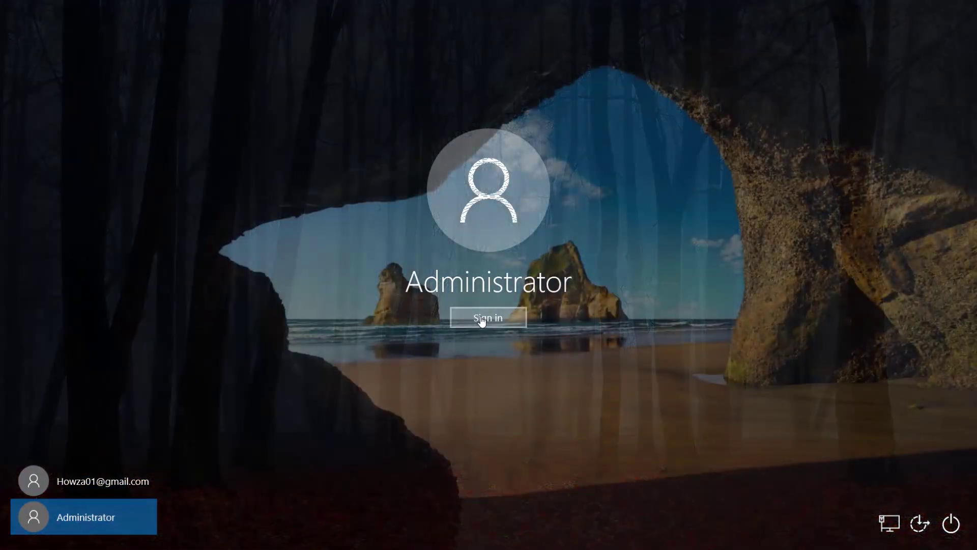
click(482, 319)
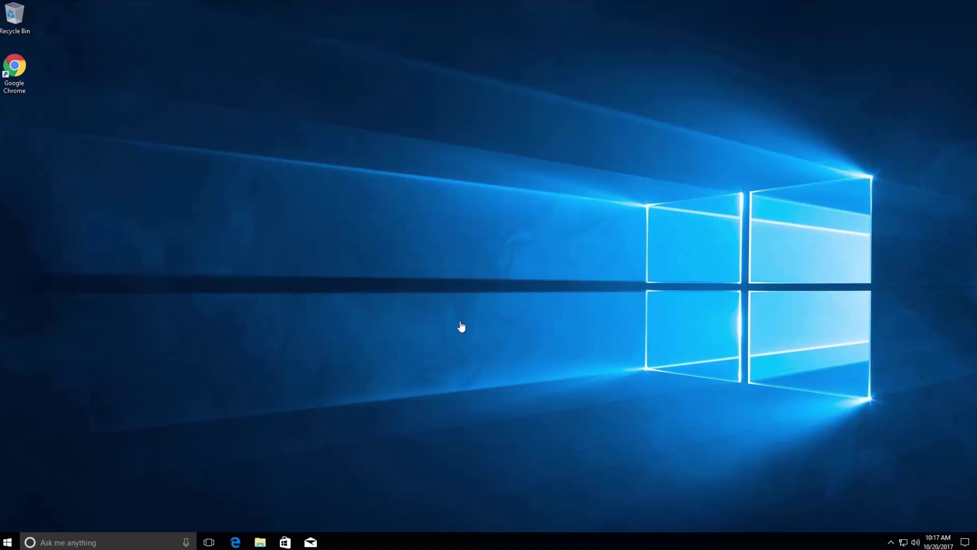
right_click(10, 544)
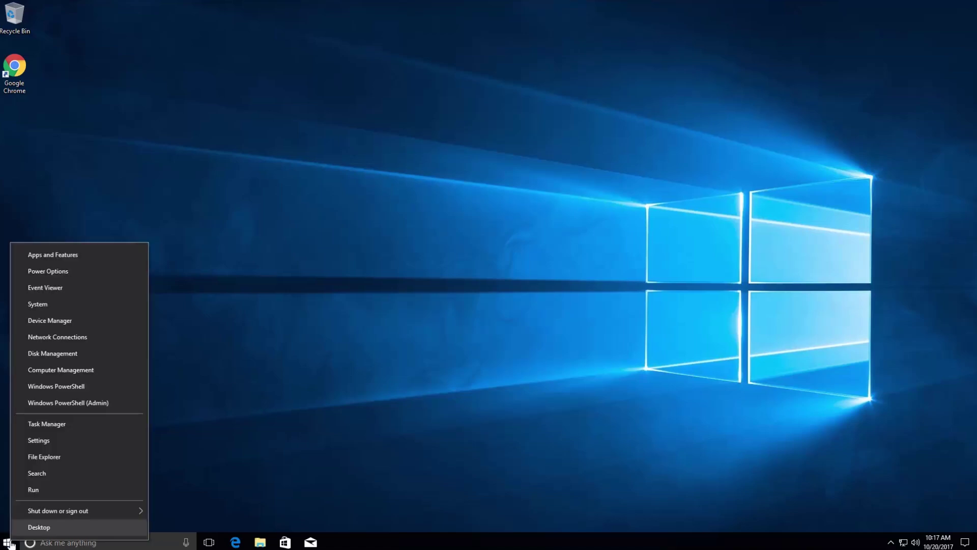
click(47, 373)
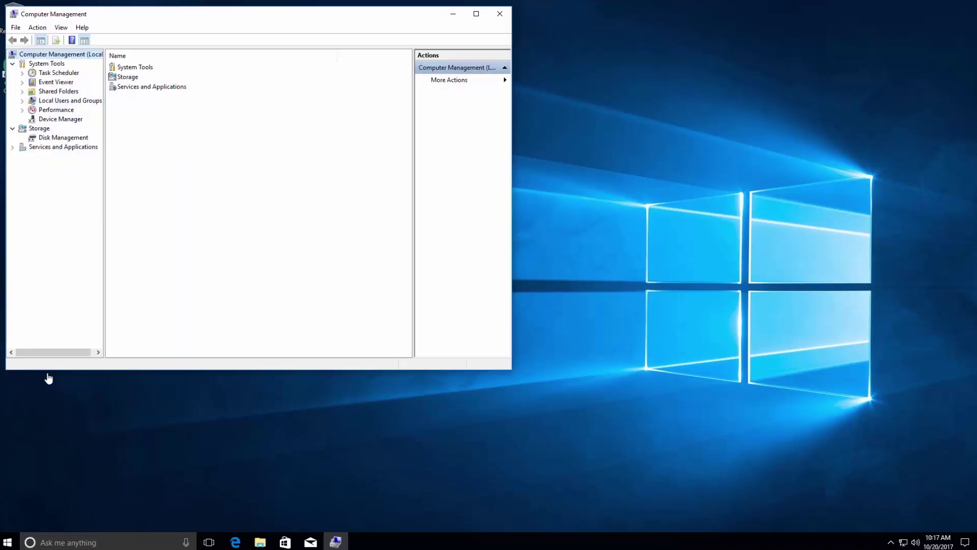
Rename the local user Howza to HowzaTv under Local Users and Groups > Users.
drag(142, 22, 232, 38)
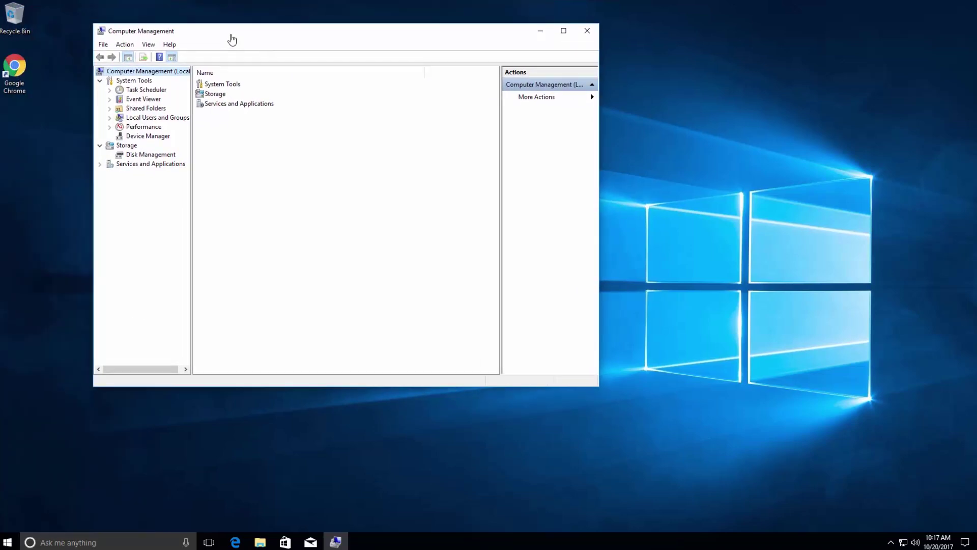
click(110, 120)
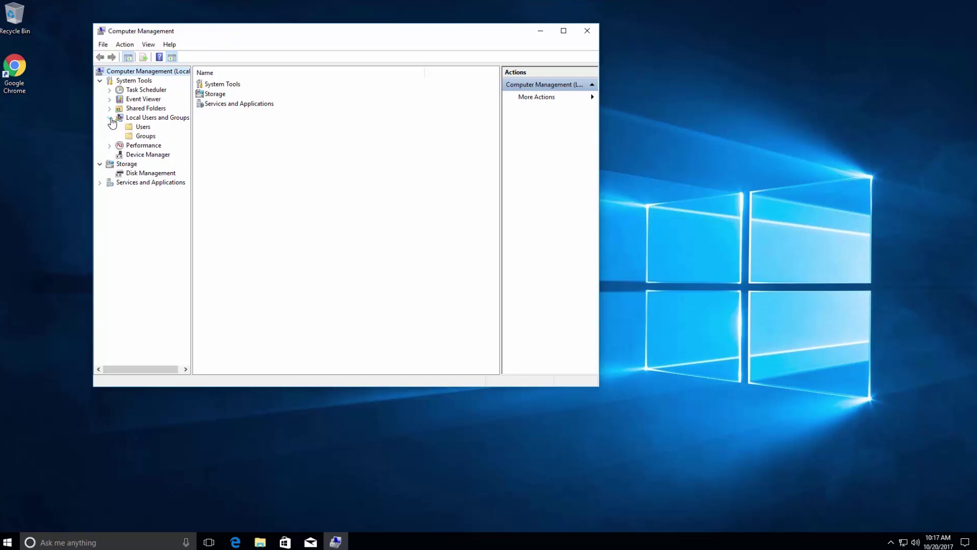
click(143, 129)
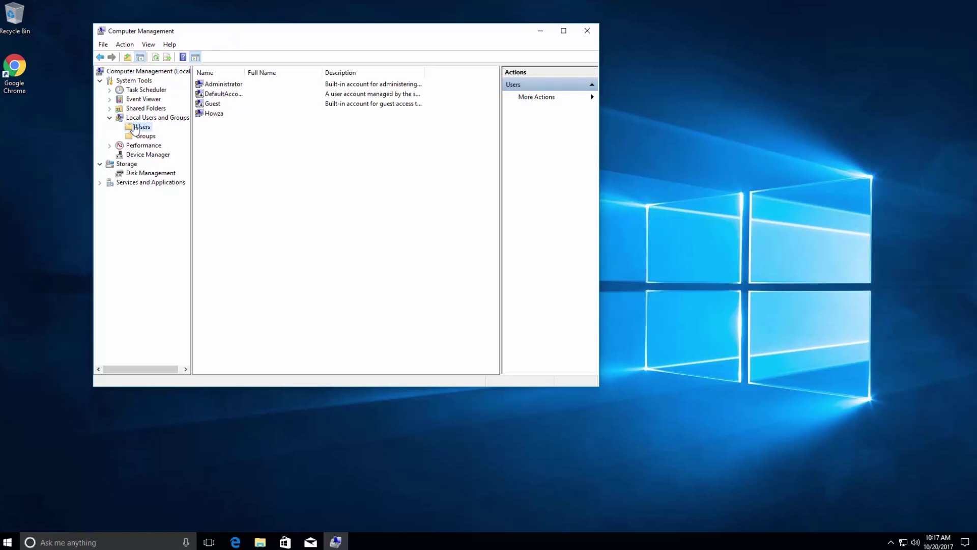
right_click(215, 114)
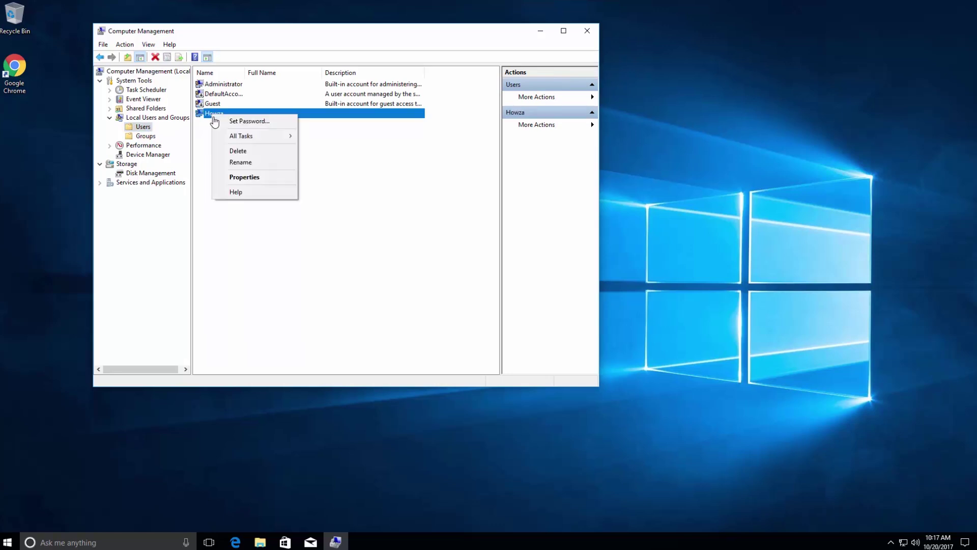
click(237, 162)
key(End)
text(Tv)
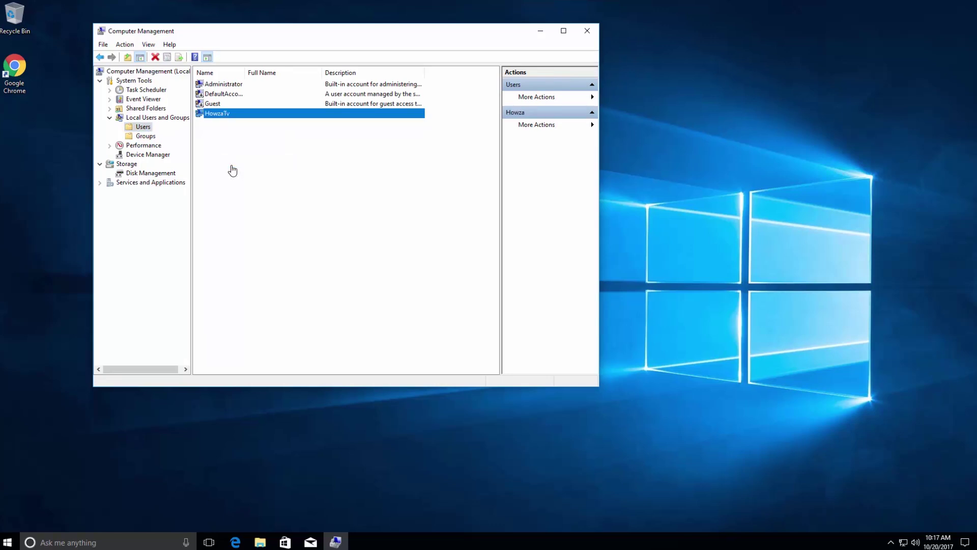
key(Return)
Close Computer Management and browse File Explorer to This PC > Local Disk (C:) > Users.
click(585, 32)
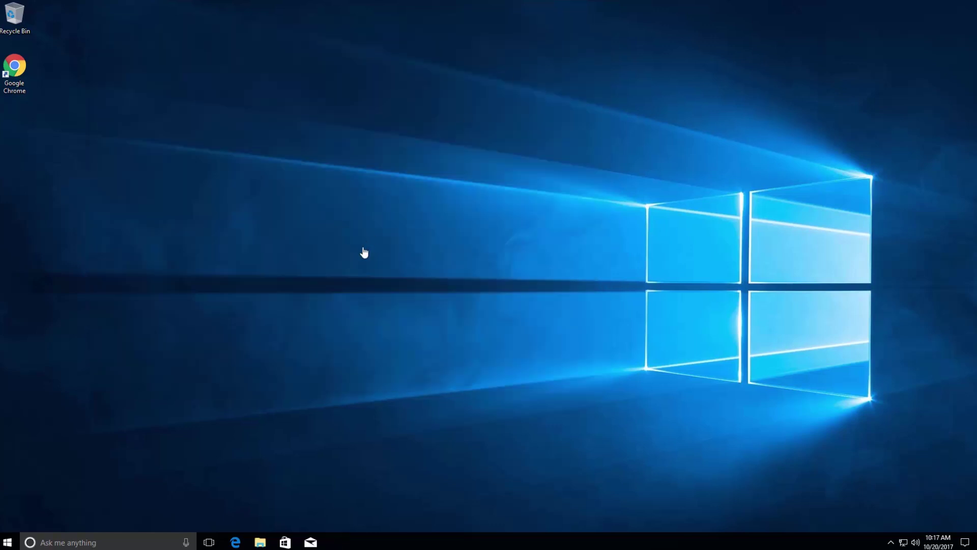
click(260, 542)
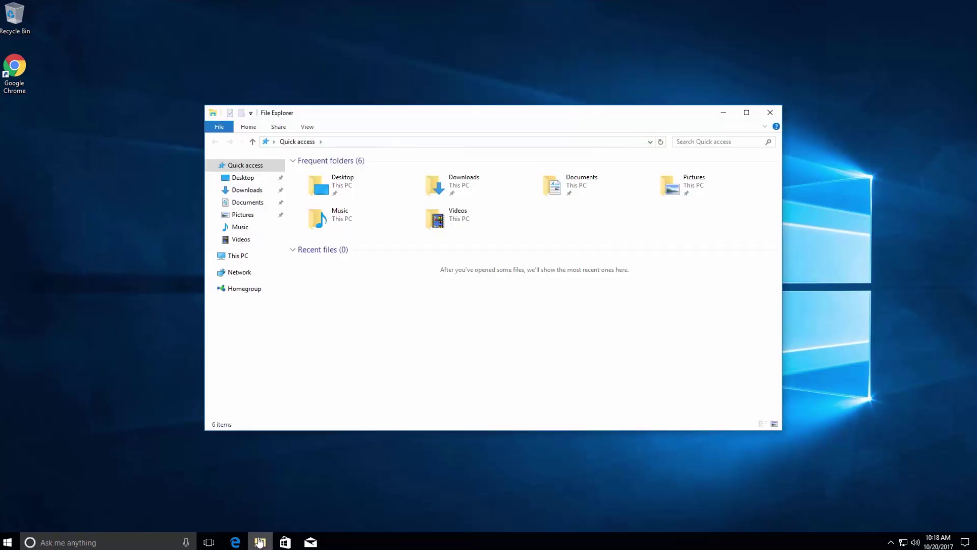
click(262, 256)
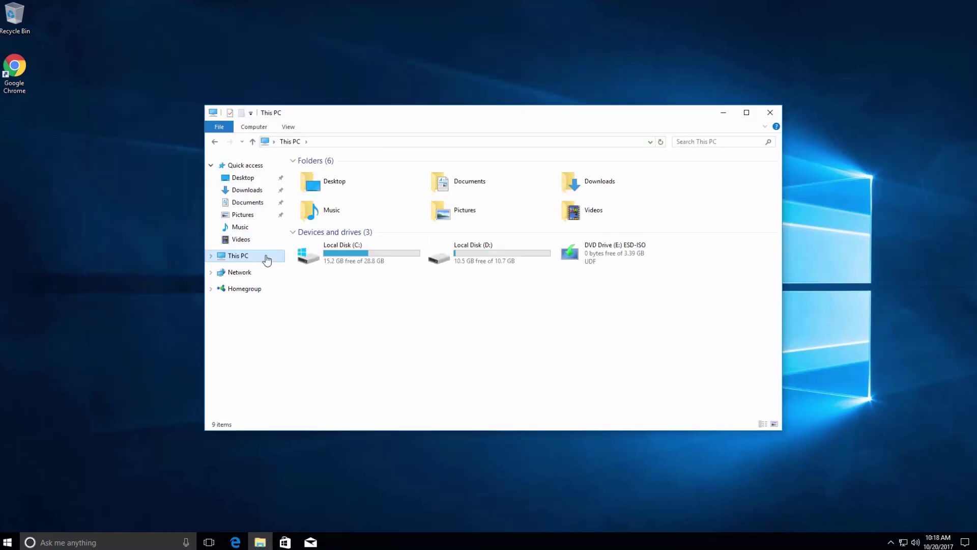
click(349, 260)
double_click(350, 260)
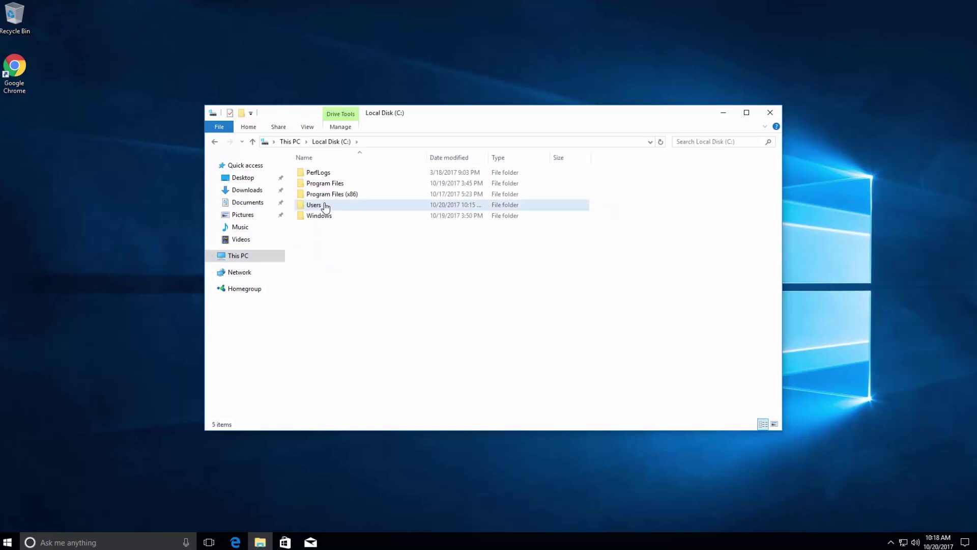
double_click(326, 205)
Rename the Howza profile folder to HowzaTv and close File Explorer.
click(317, 187)
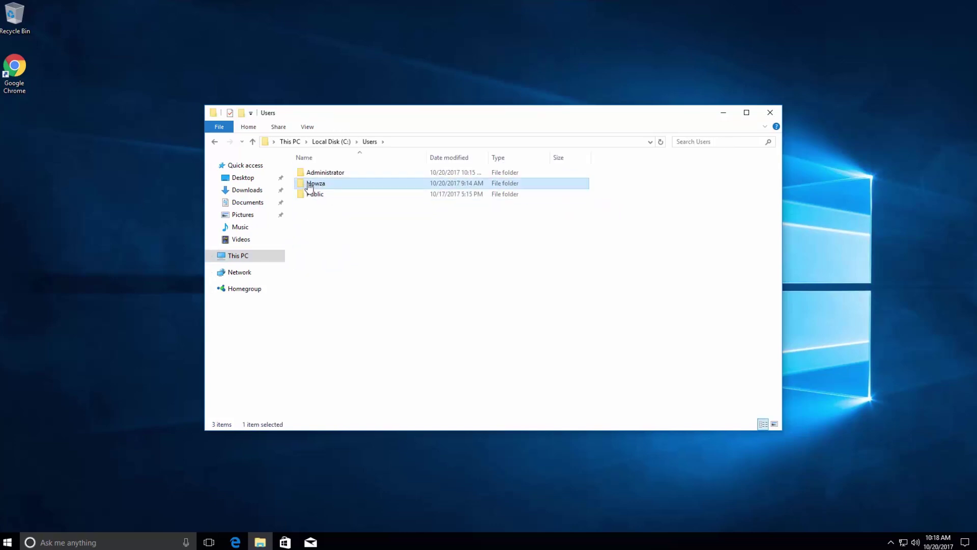
right_click(314, 189)
click(343, 355)
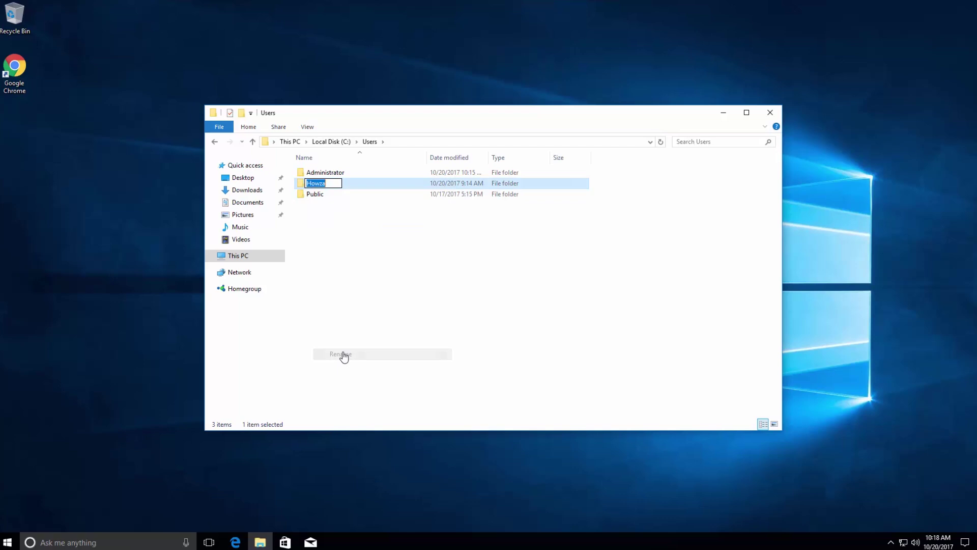
text(Tv)
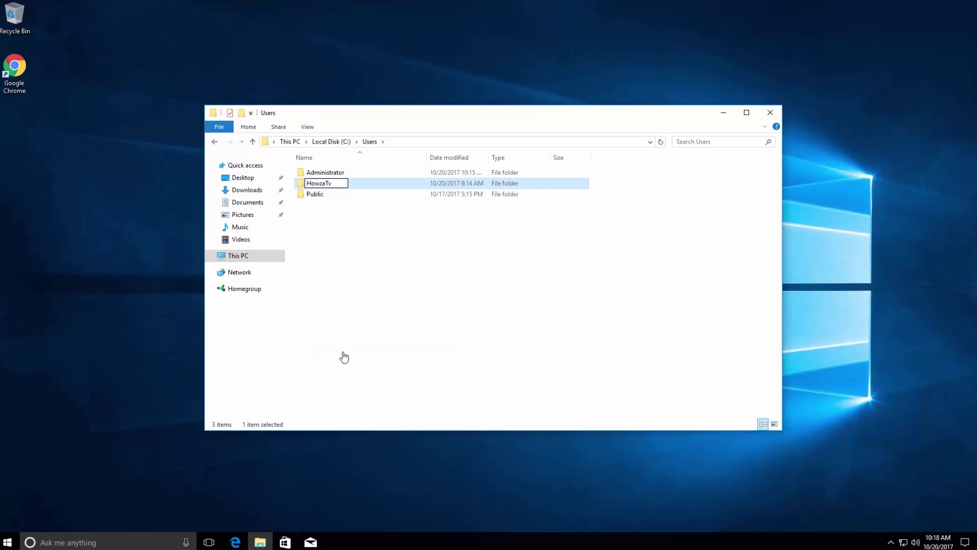
key(Return)
click(344, 357)
Start Registry Editor by running regedit from the Win+R Run dialog.
click(769, 113)
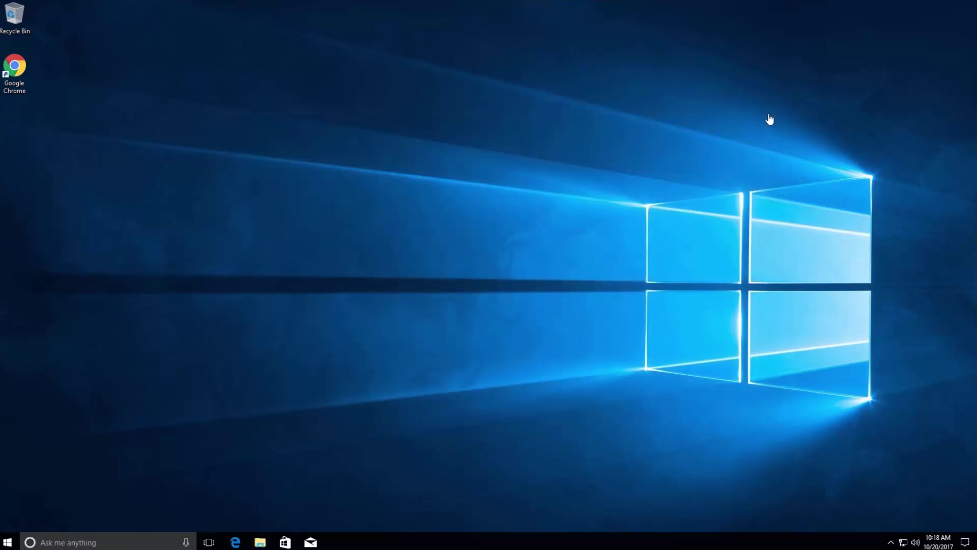
key(super+r)
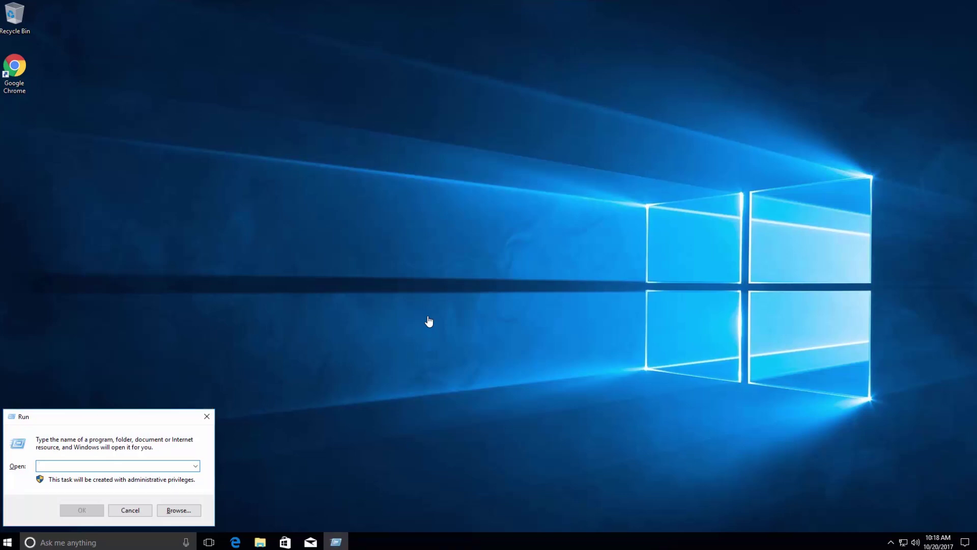
text(regedit)
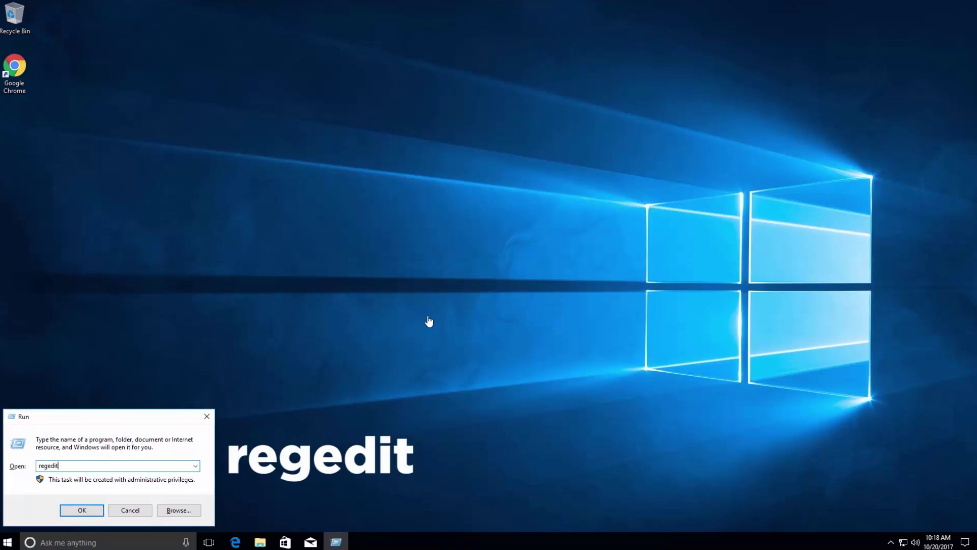
key(Return)
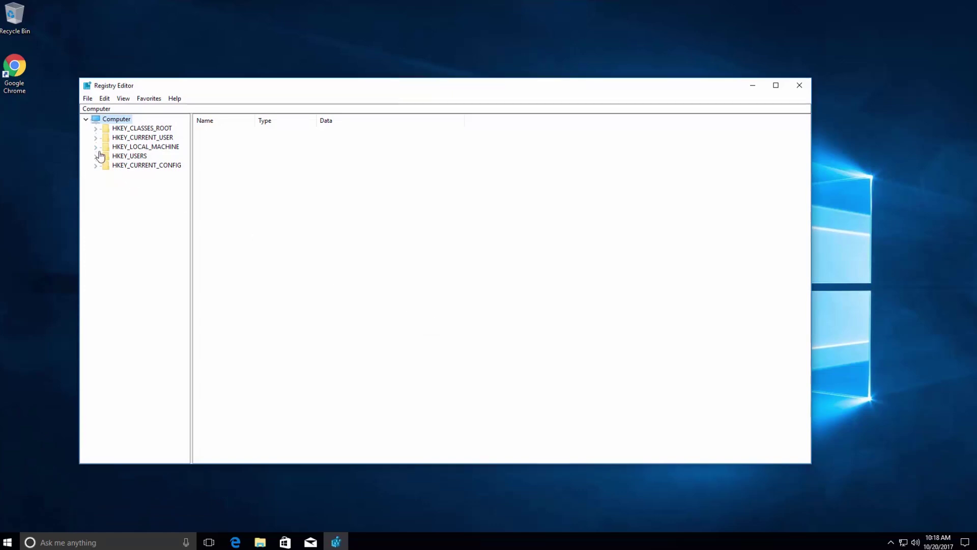
Expand HKLM\SOFTWARE\Microsoft\Windows NT\CurrentVersion\ProfileList and select the profile key ending 1001.
click(97, 148)
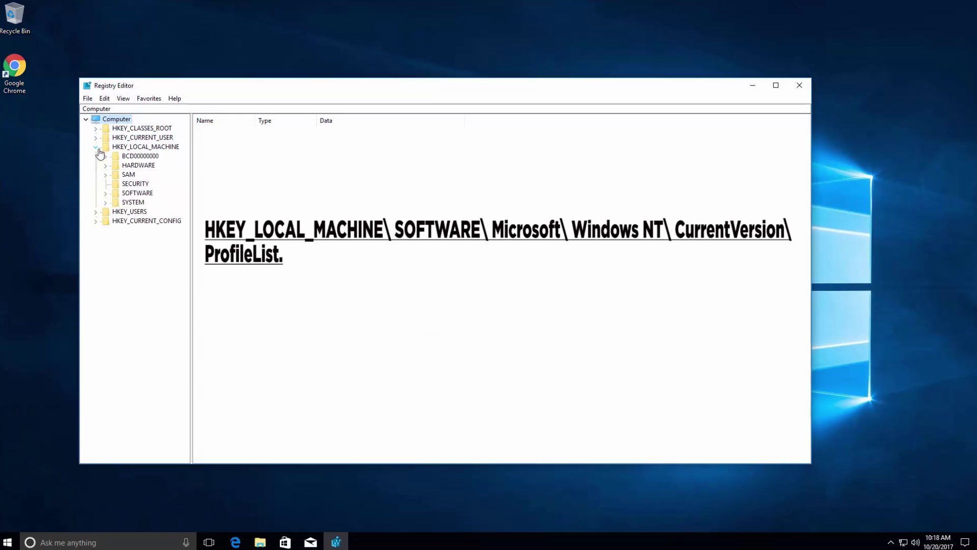
click(105, 192)
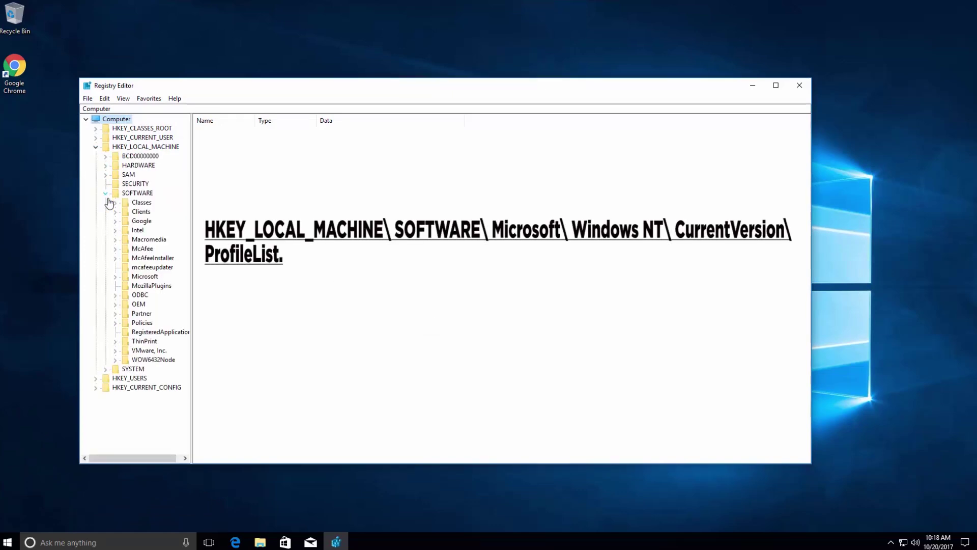
click(116, 277)
drag(192, 274, 243, 276)
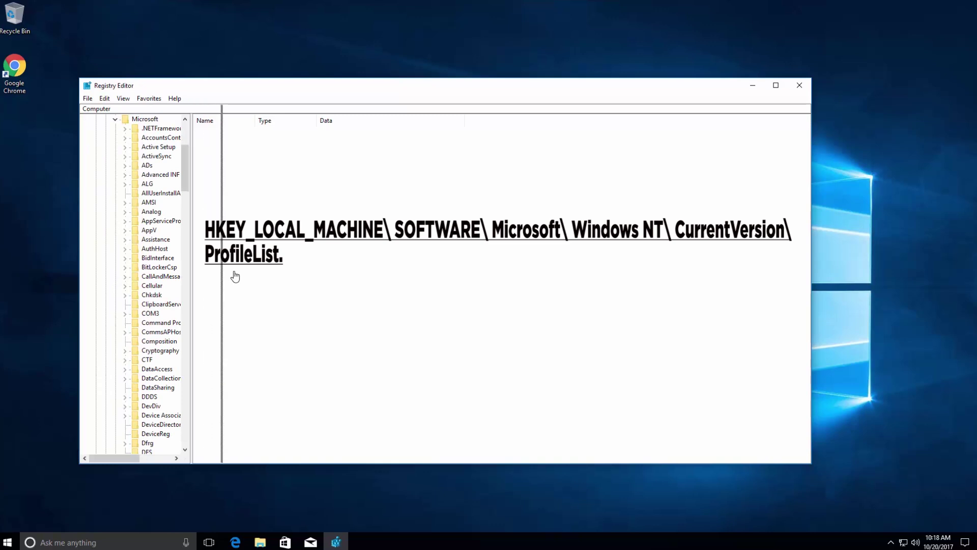
scroll(121, 233, down, 7)
scroll(122, 232, down, 20)
scroll(120, 233, down, 20)
scroll(126, 306, down, 1)
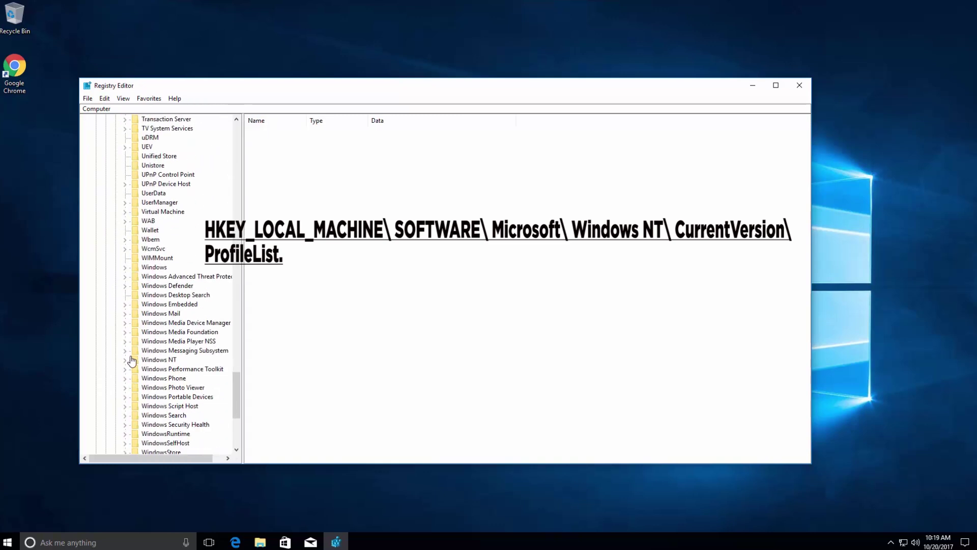
click(126, 361)
click(135, 370)
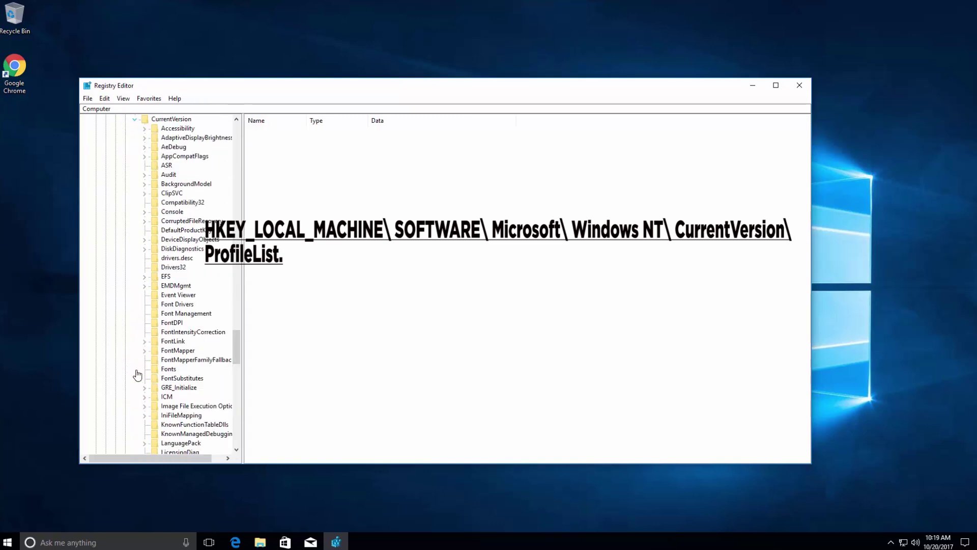
scroll(151, 334, down, 11)
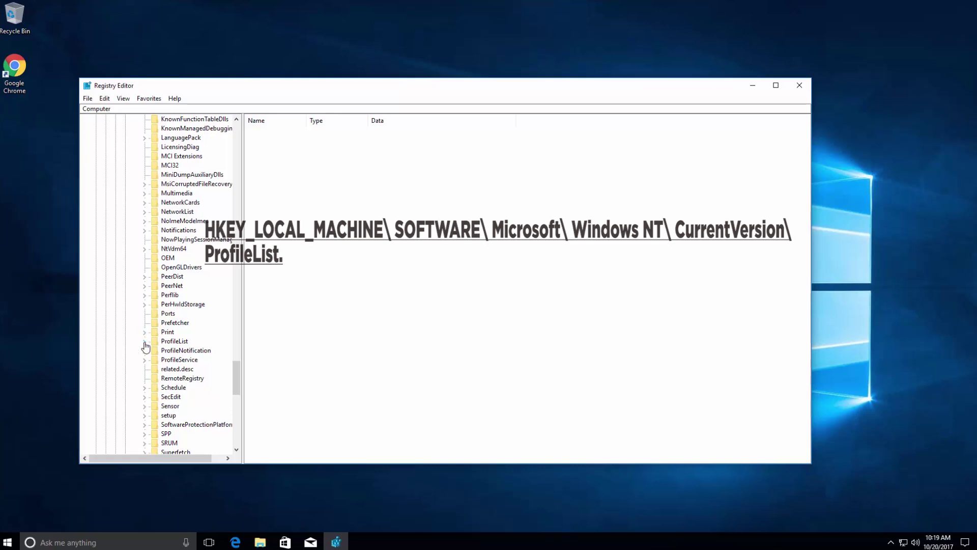
click(144, 341)
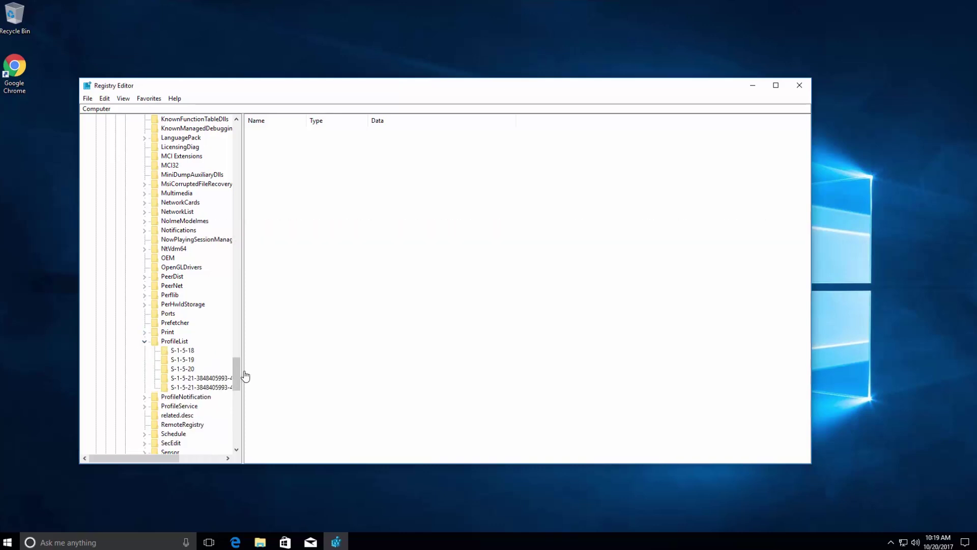
drag(243, 376, 300, 376)
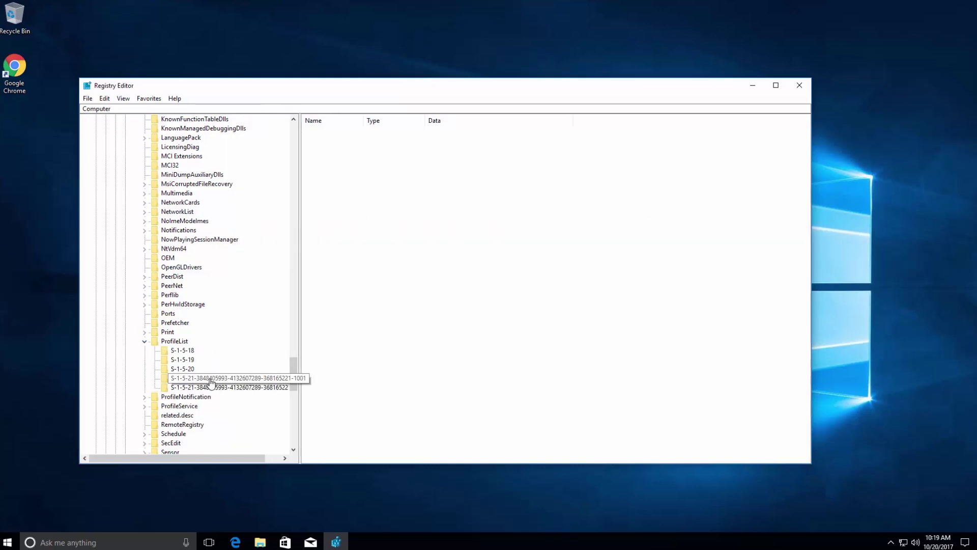
click(212, 380)
Set the 1001 key's ProfileImagePath to C:\Users\HowzaTv and close Registry Editor.
click(350, 182)
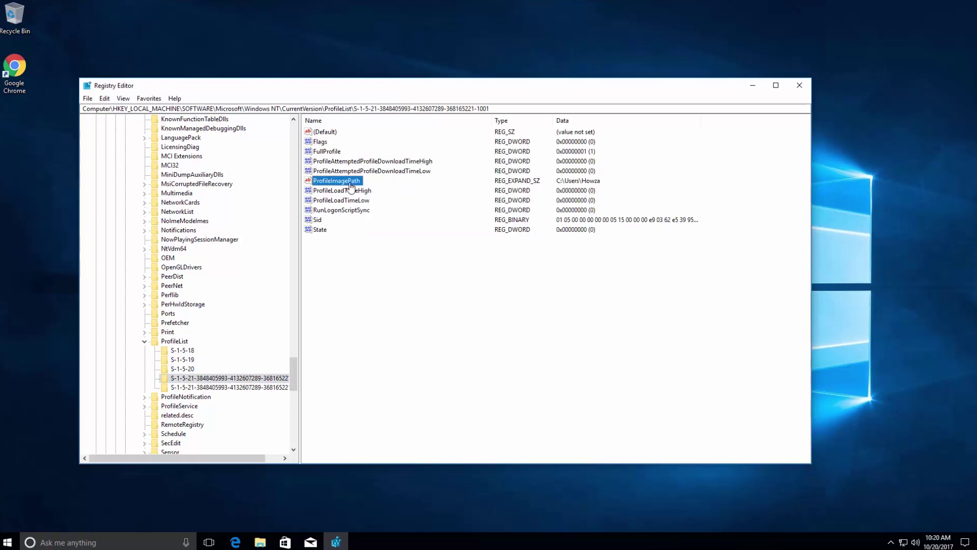
double_click(350, 185)
key(End)
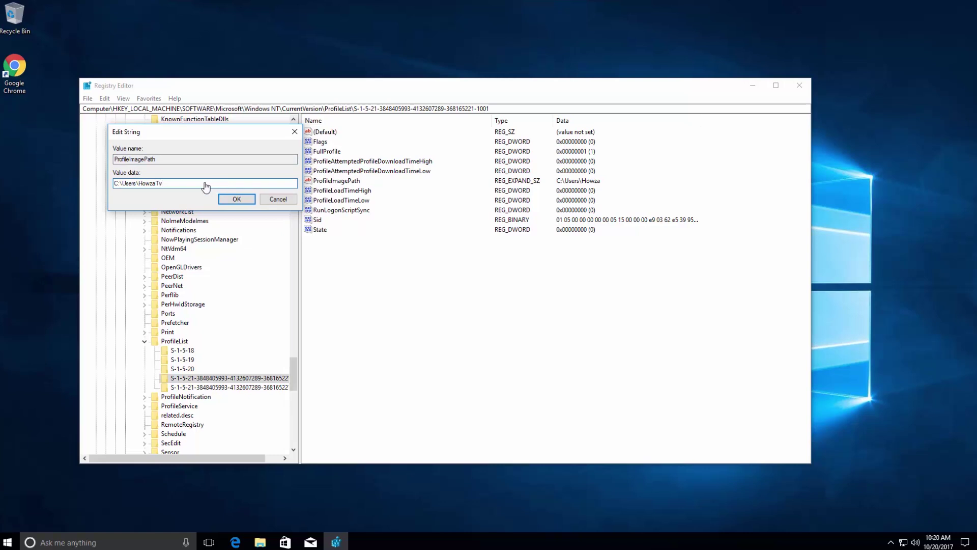
click(236, 198)
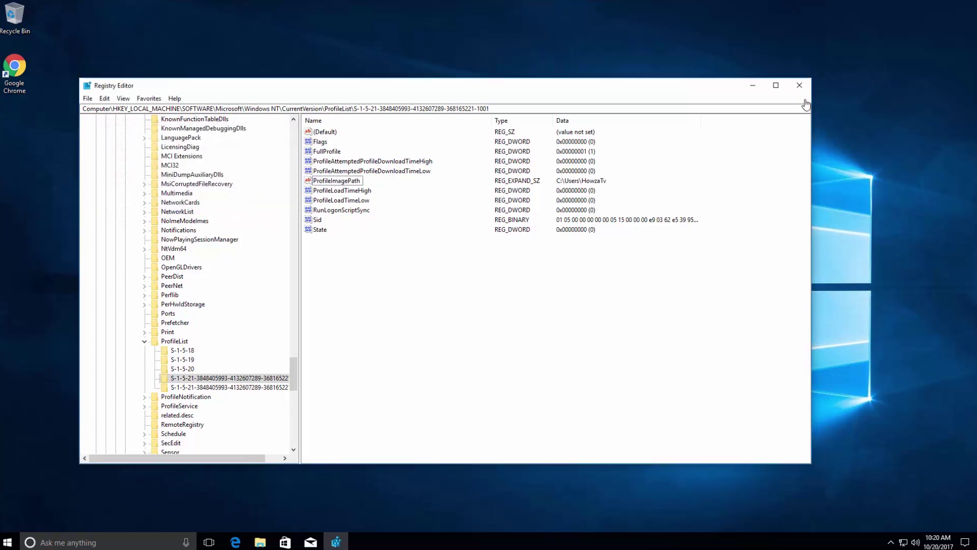
click(799, 85)
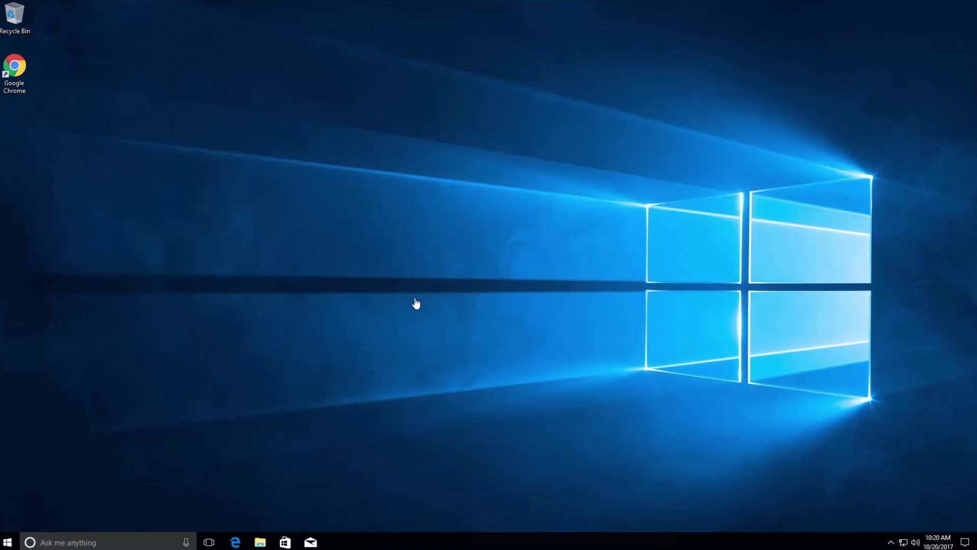
Sign out of Administrator and sign back in as the original user account.
click(7, 542)
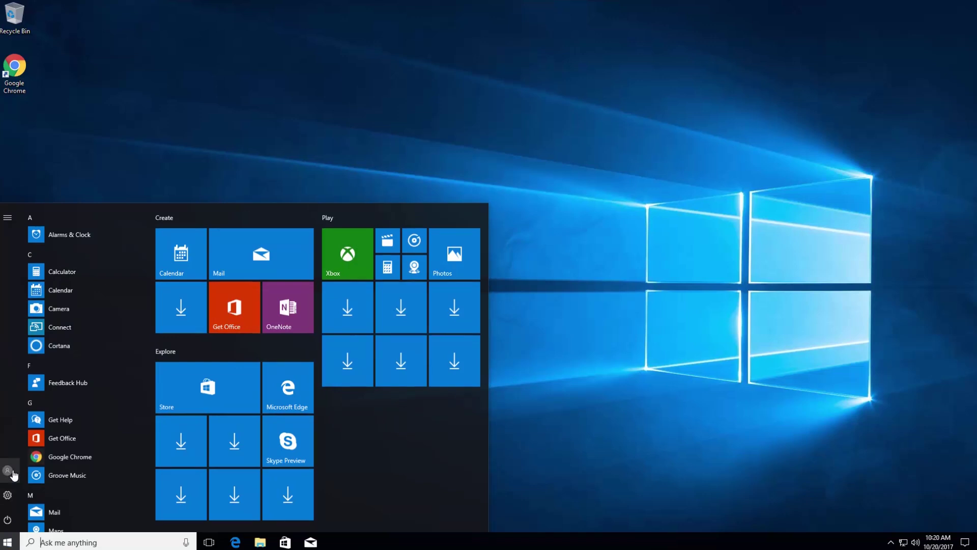
click(13, 468)
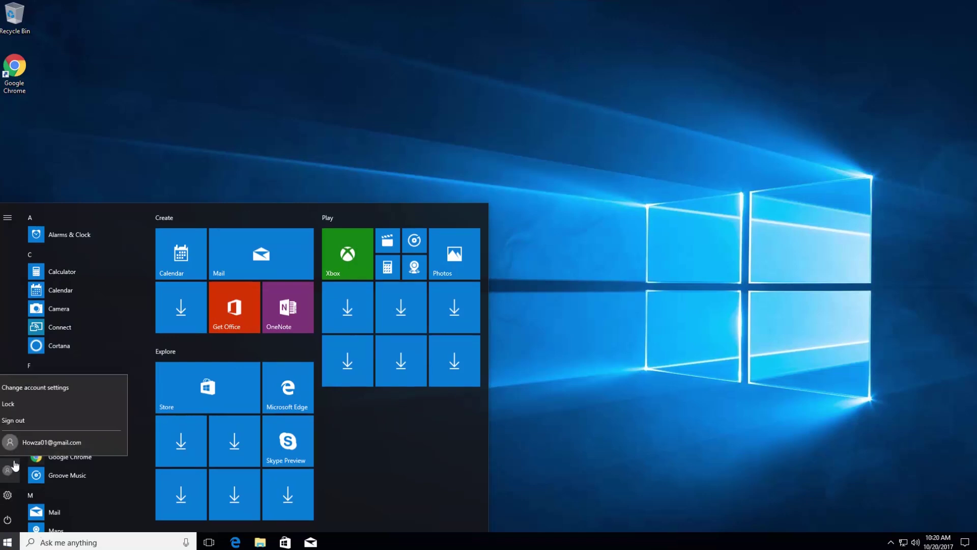
click(25, 421)
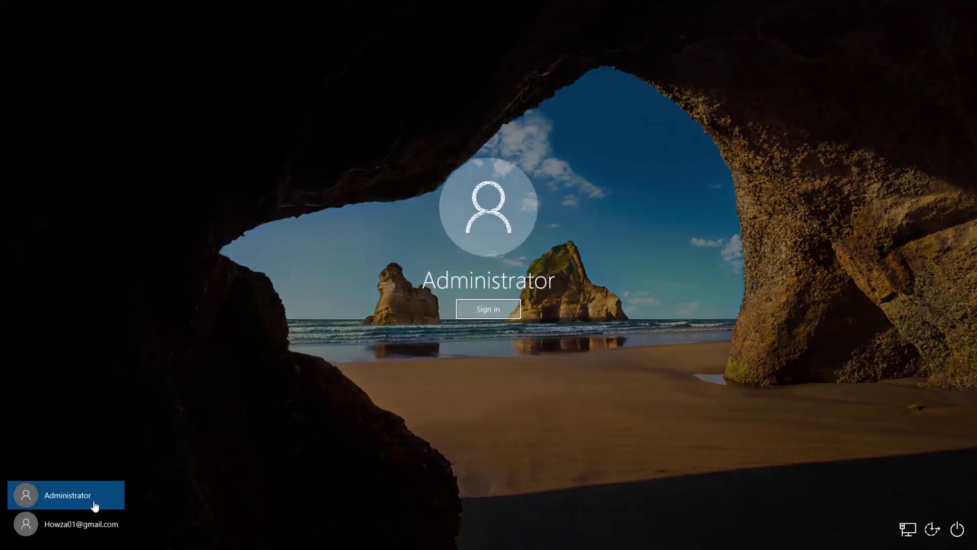
click(77, 524)
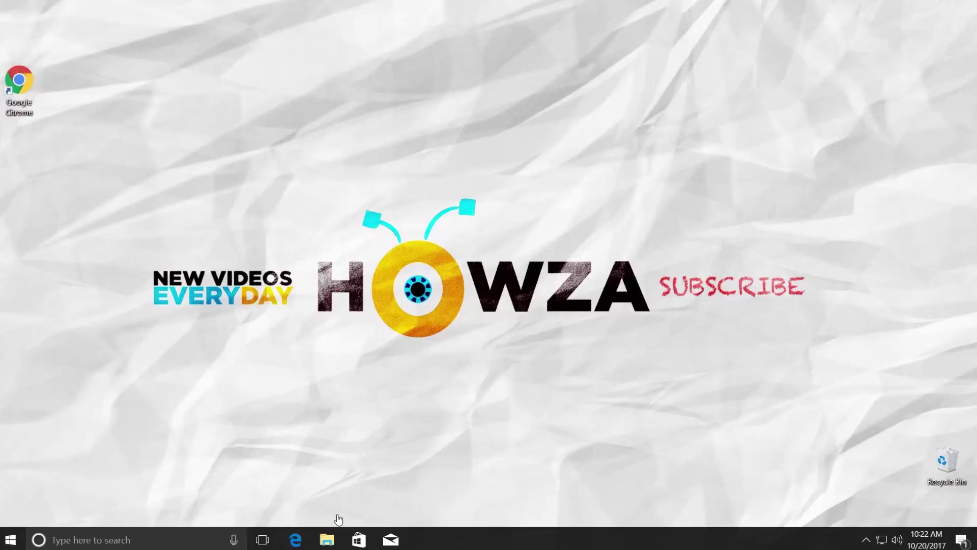
Browse to C:\Users in File Explorer and check the HowzaTv profile folder.
click(327, 538)
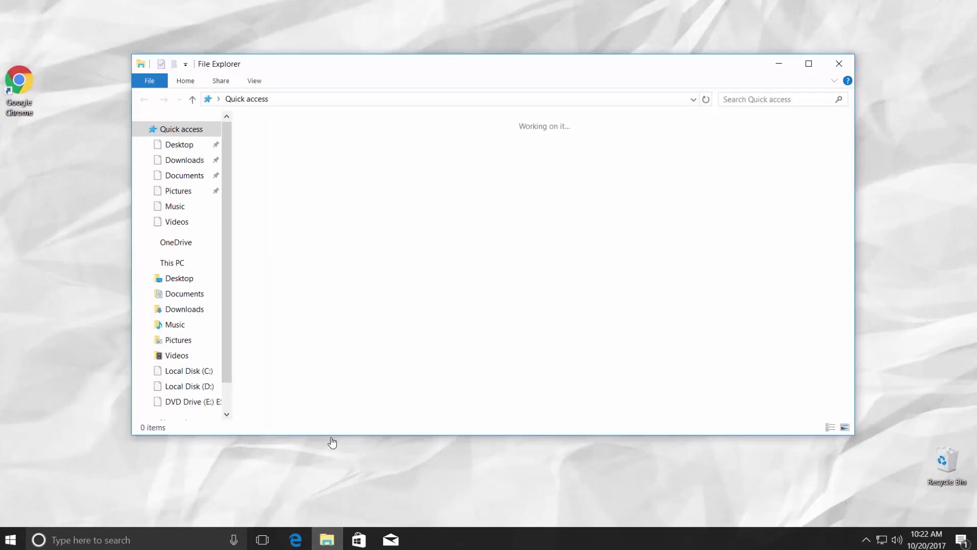
click(197, 373)
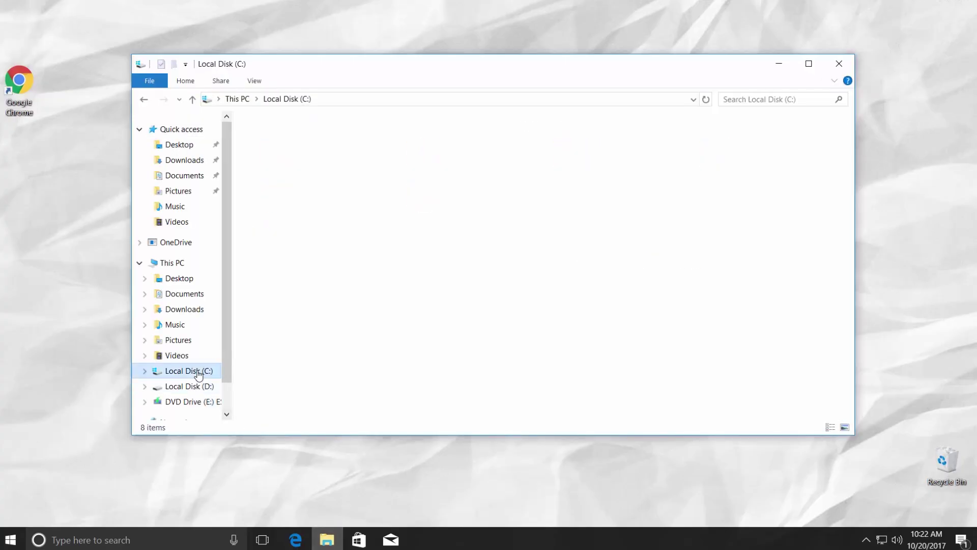
double_click(279, 181)
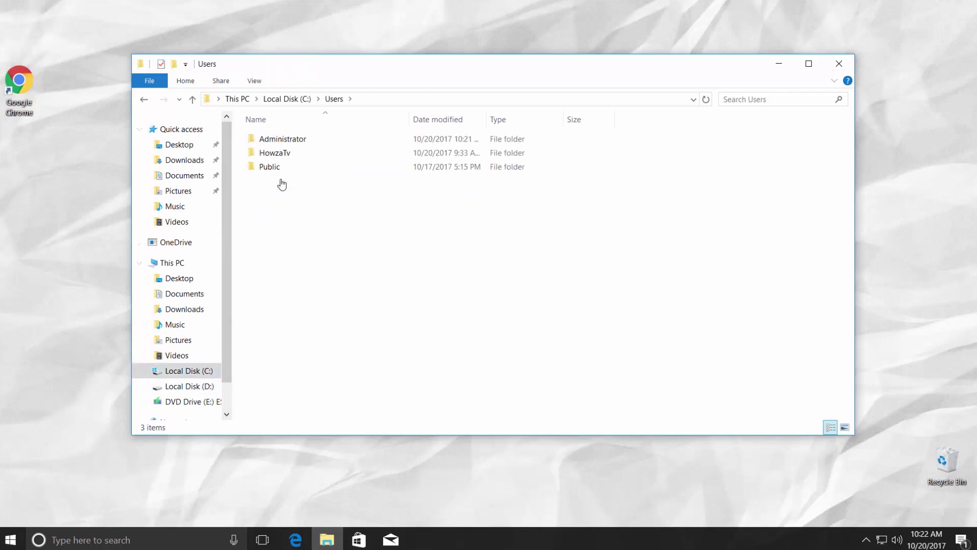
click(284, 154)
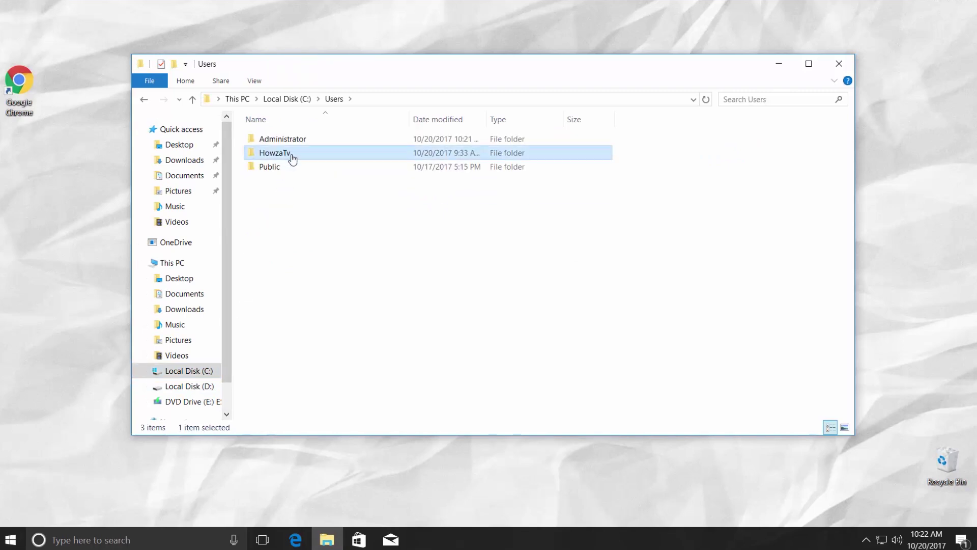
click(272, 253)
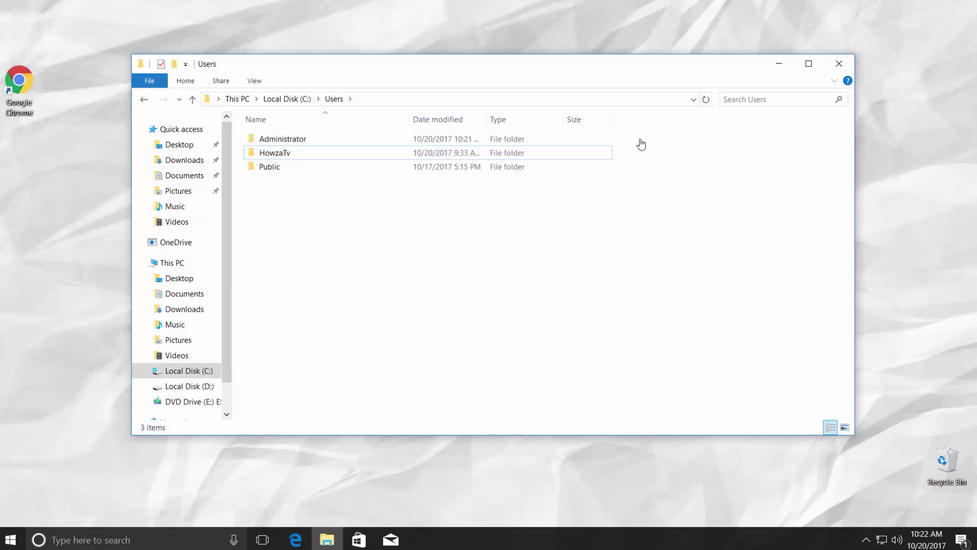
Close File Explorer and launch Command Prompt from a 'com' search.
click(840, 71)
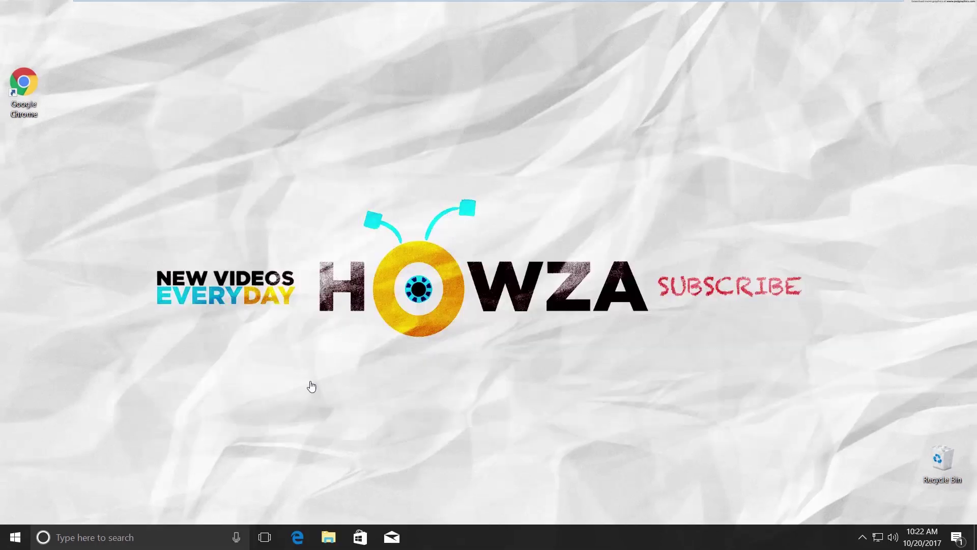
click(193, 537)
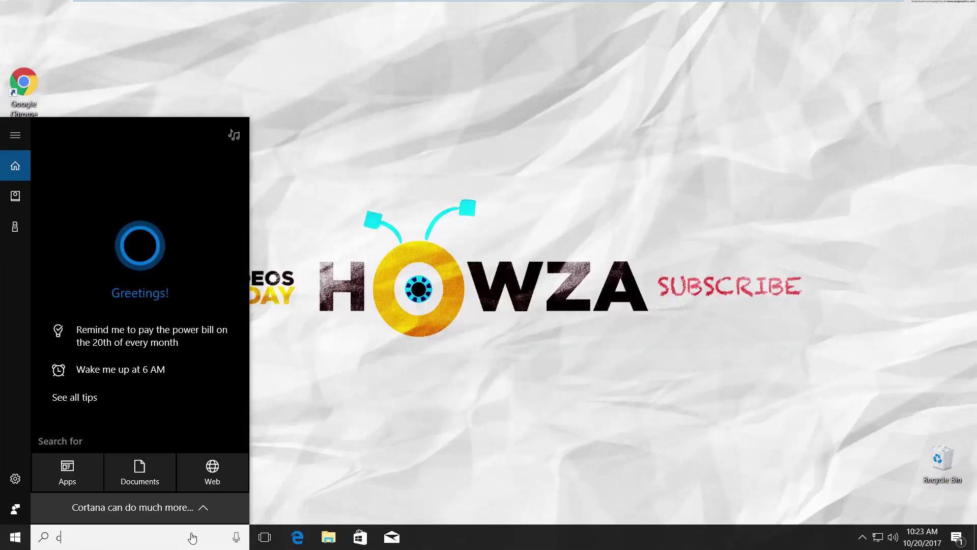
text(com)
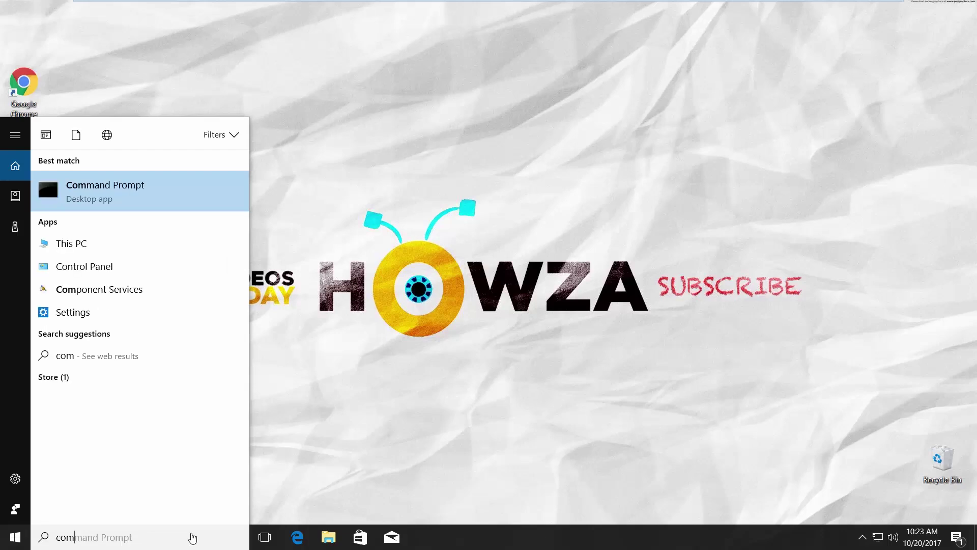
click(174, 196)
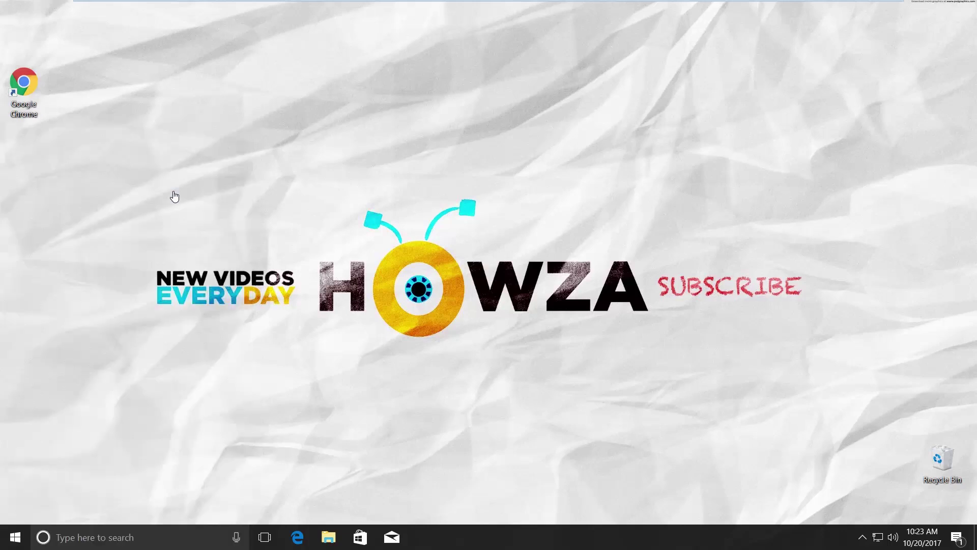
text(netuser Administrator a)
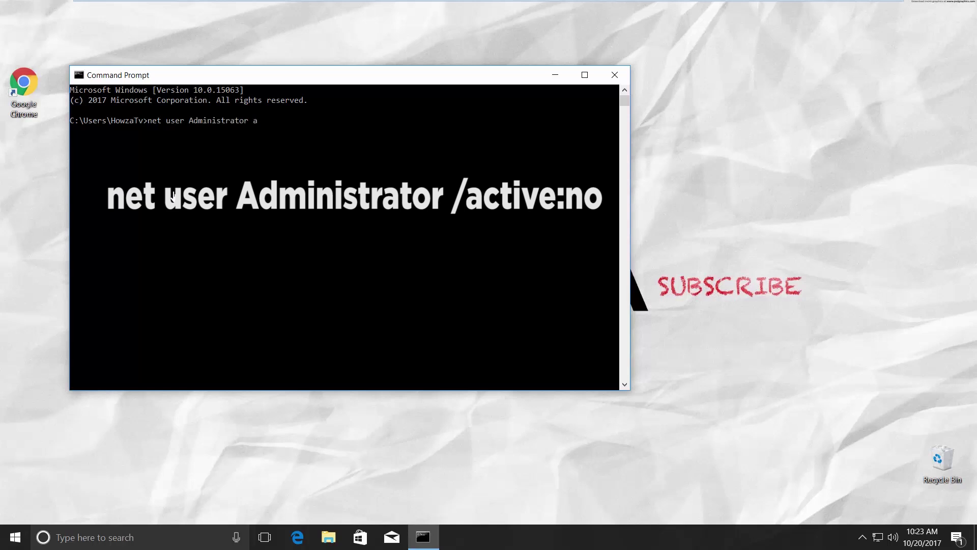
Delete the stray character from the net user Administrator command.
key(BackSpace)
text(/active)
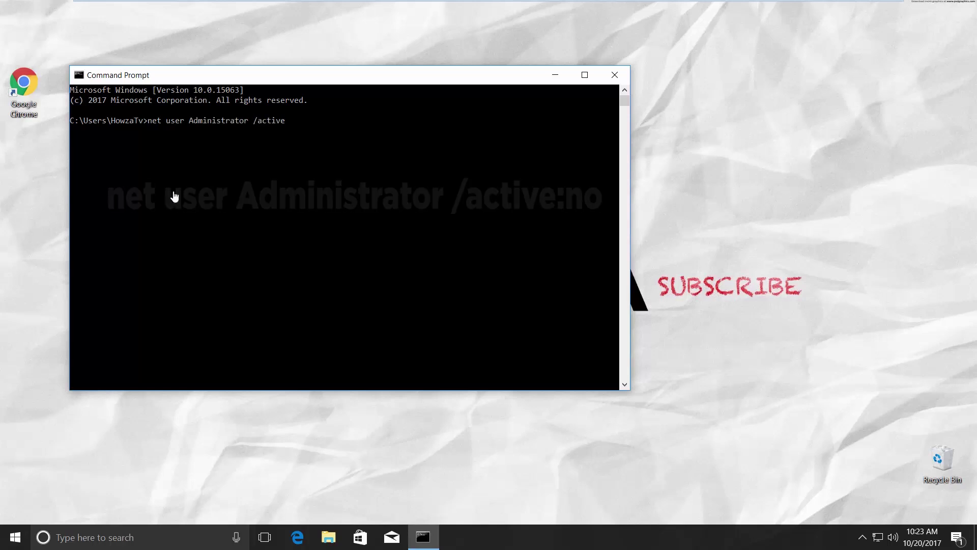
text(:no)
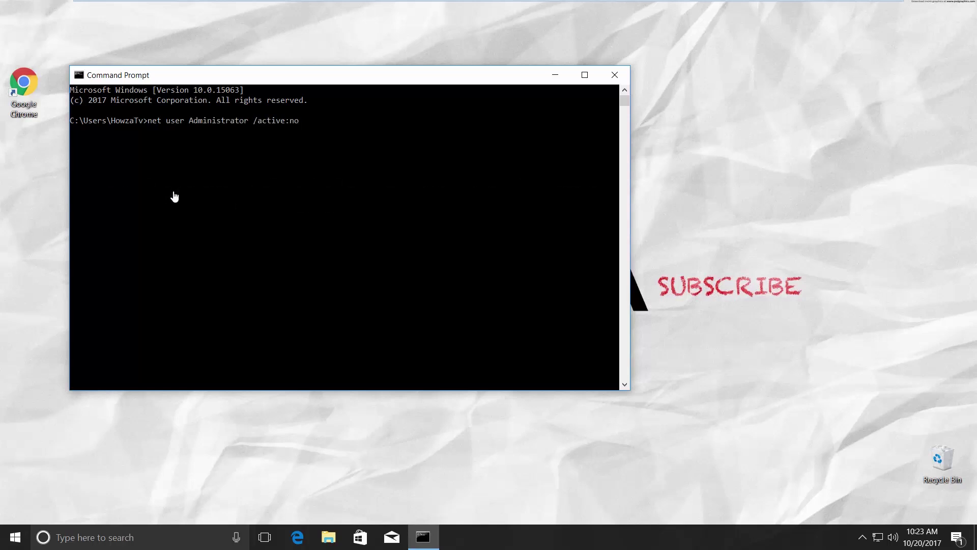